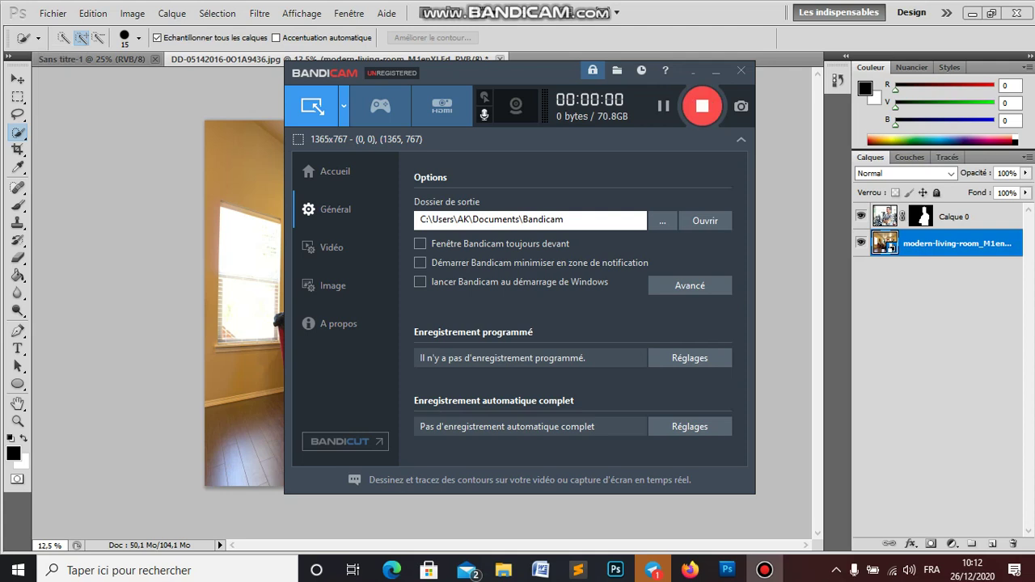
Minimize Bandicam and bring up File Explorer on the Bandicam recordings folder.
click(693, 71)
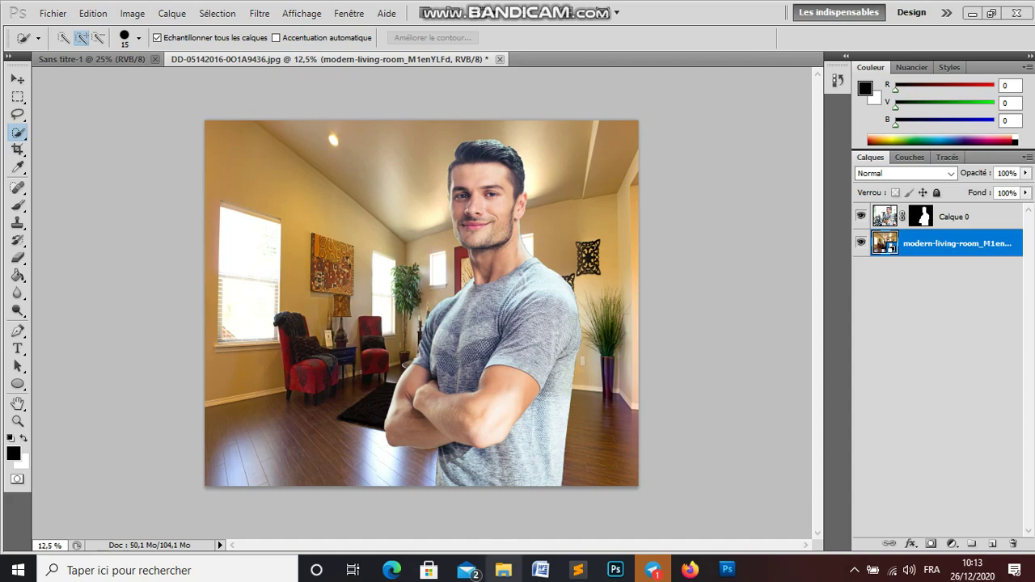
click(503, 570)
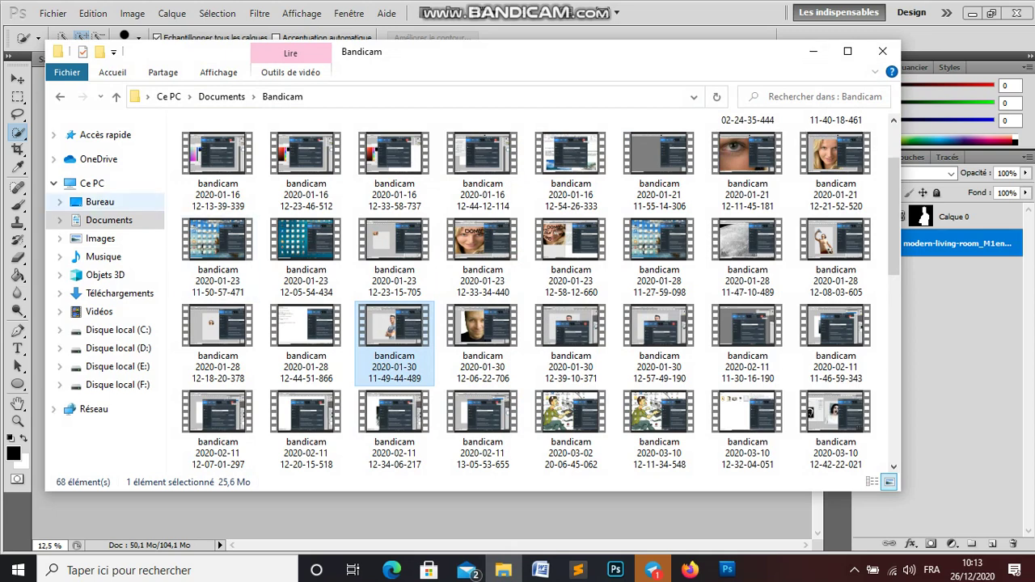
Navigate to the F:\Bureau\Photoshop\cour\mamba\photoshop image folder.
click(118, 384)
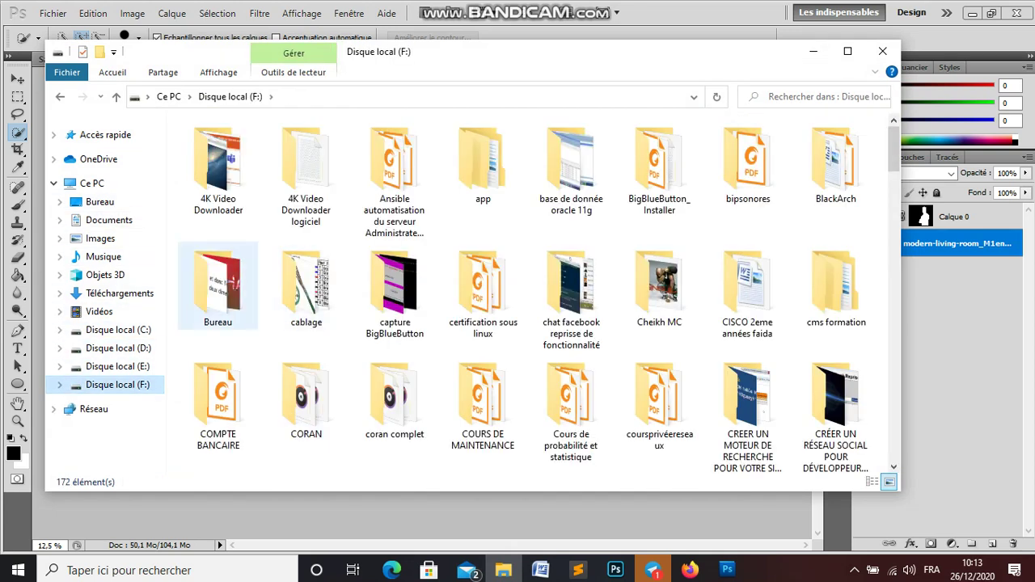
double_click(217, 287)
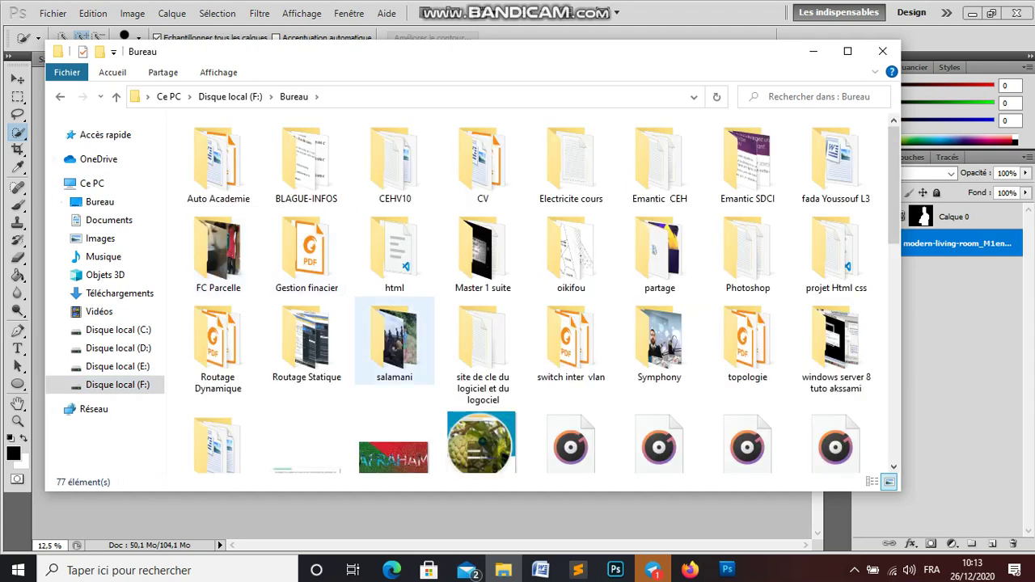
double_click(747, 251)
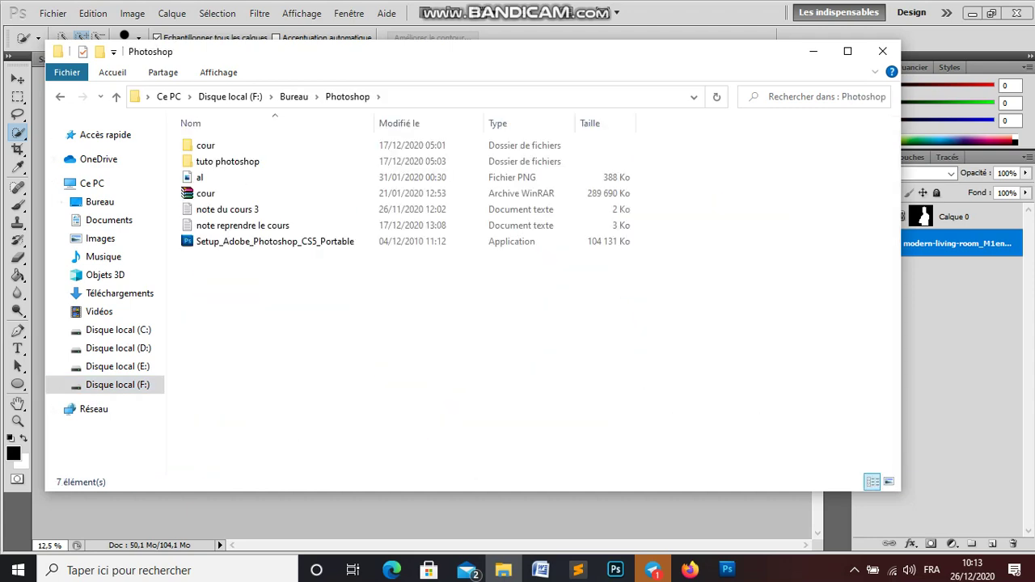
double_click(205, 144)
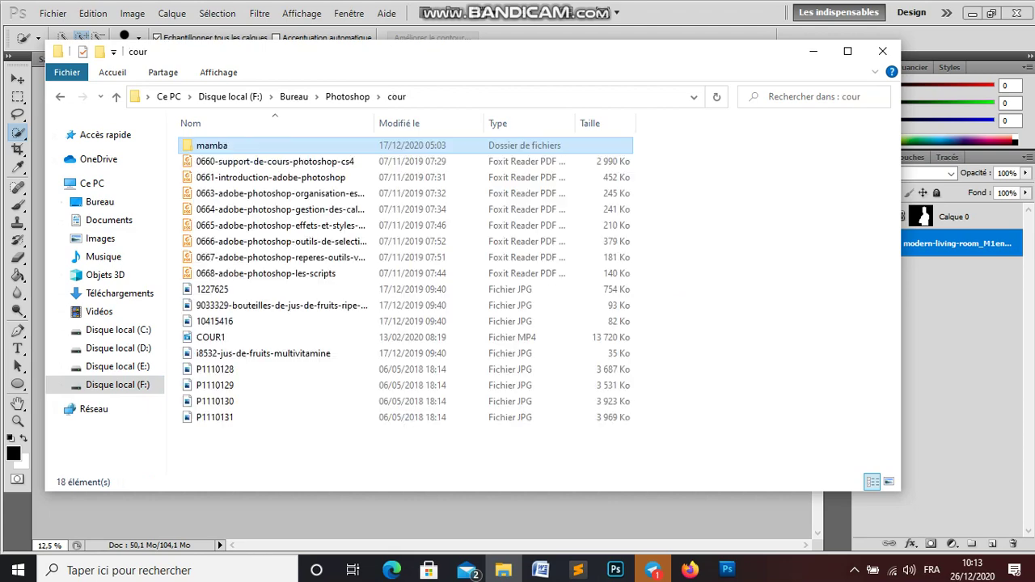
double_click(212, 144)
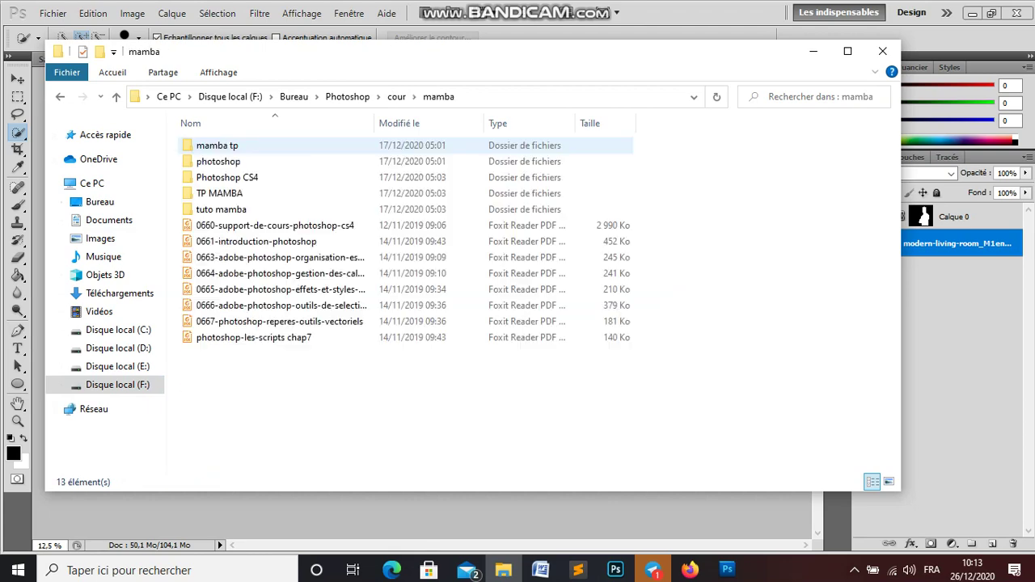
double_click(218, 161)
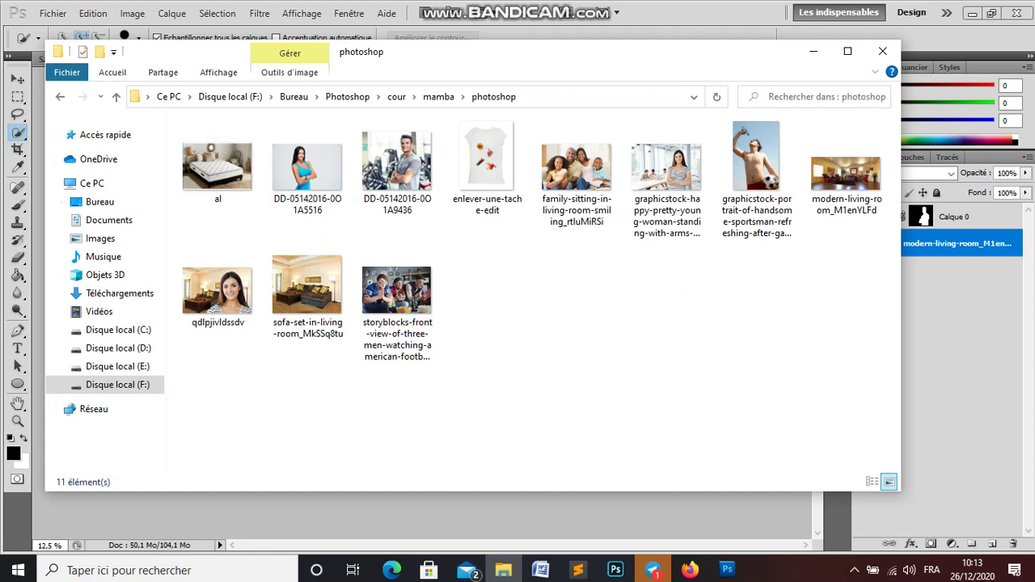
Open the gym photo DD-05142016-0O1A9436 in Paint using Open with.
click(396, 166)
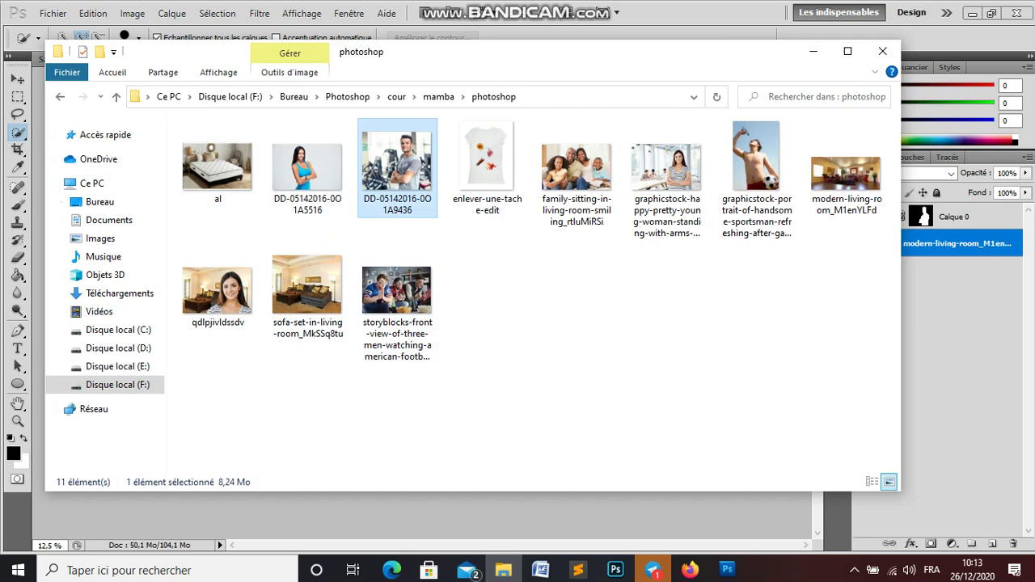
right_click(378, 165)
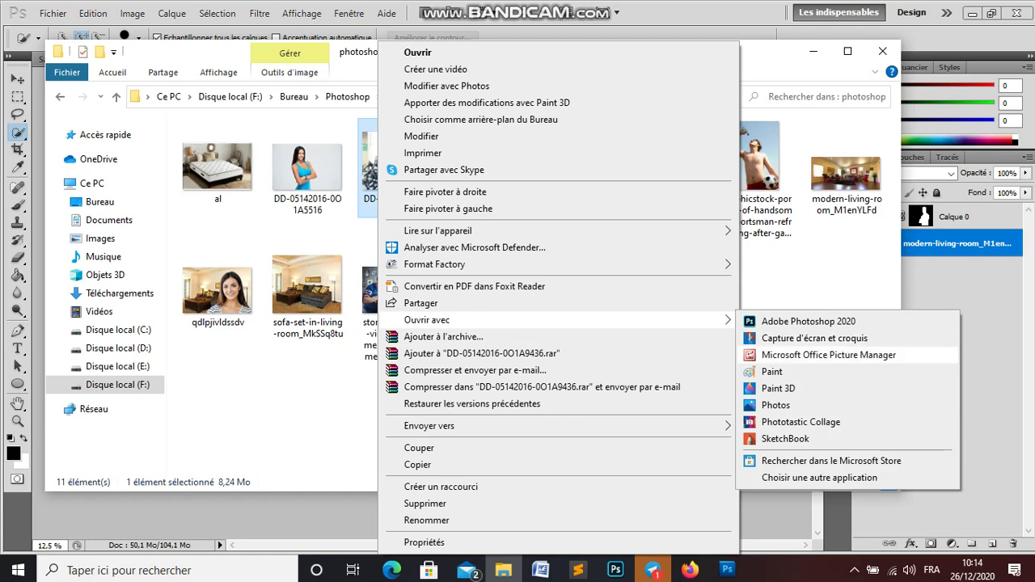
click(772, 371)
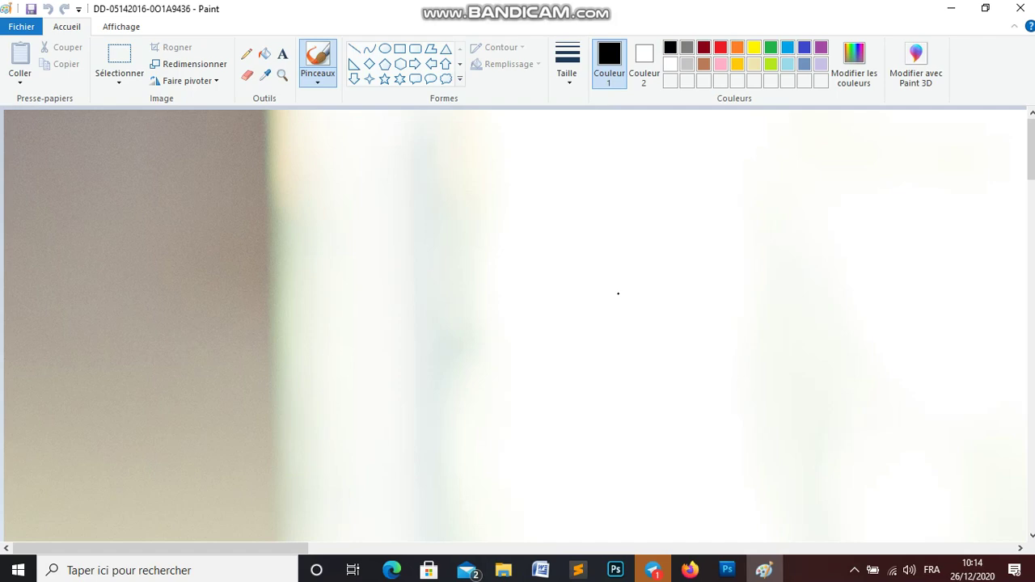
Close Paint, open the gym photo in the Photos viewer and minimize it, then close Explorer.
click(1020, 8)
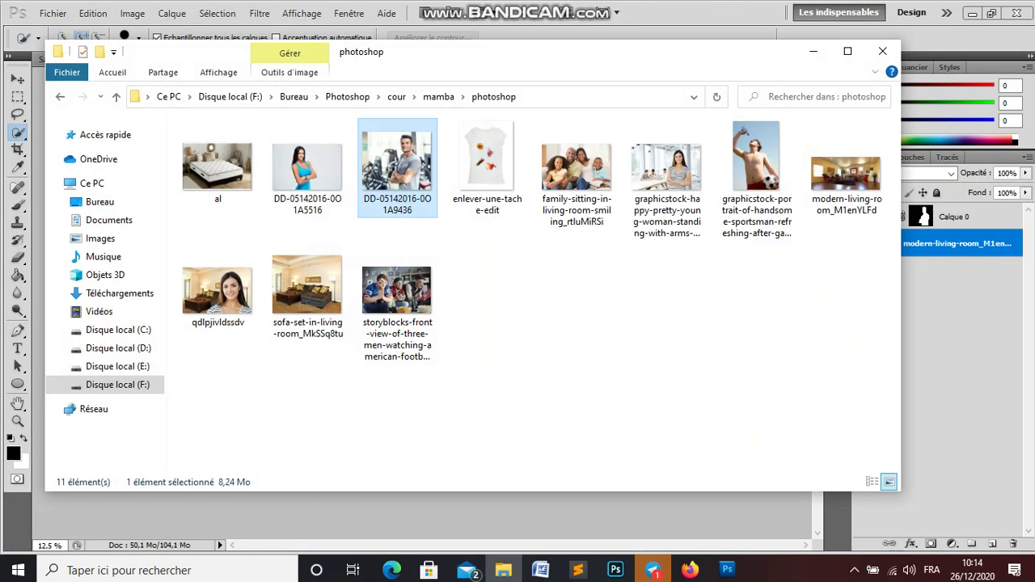
right_click(403, 166)
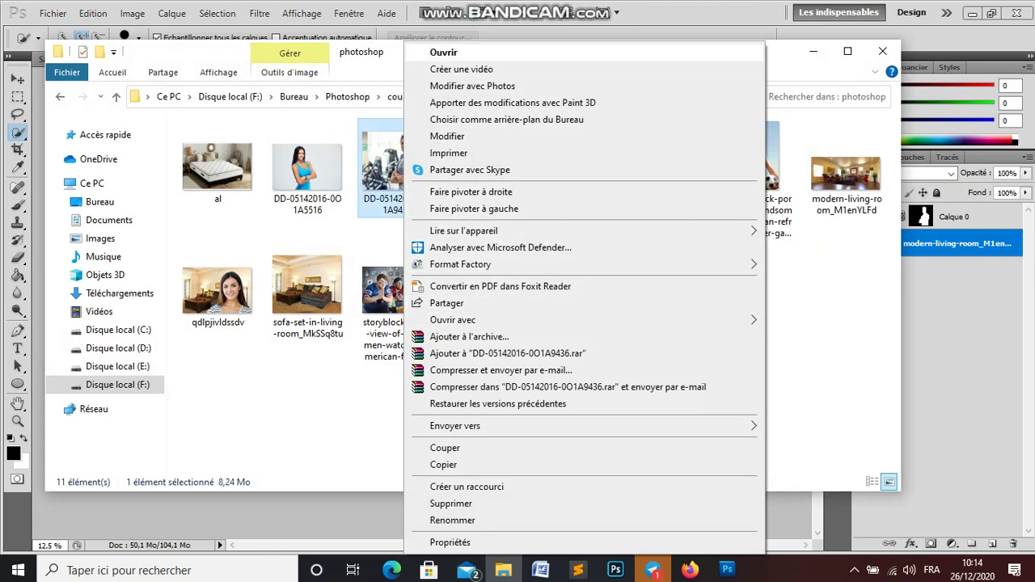
click(443, 52)
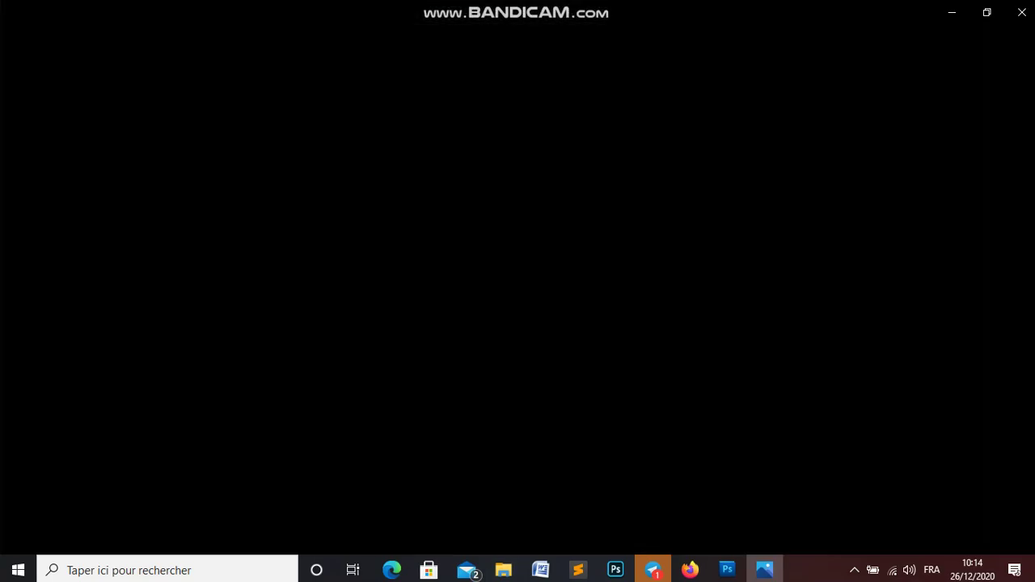
click(951, 12)
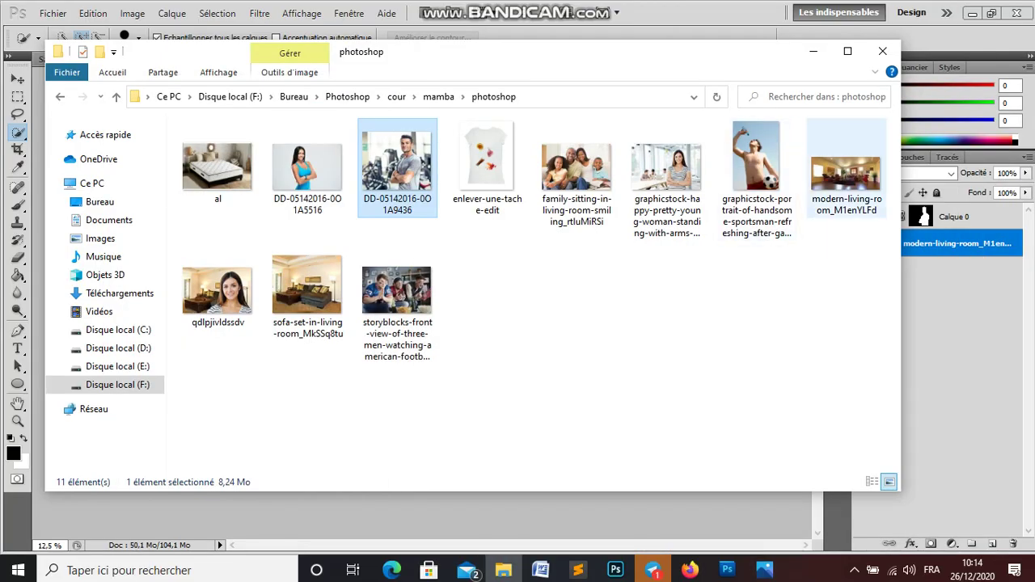
drag(844, 174, 914, 234)
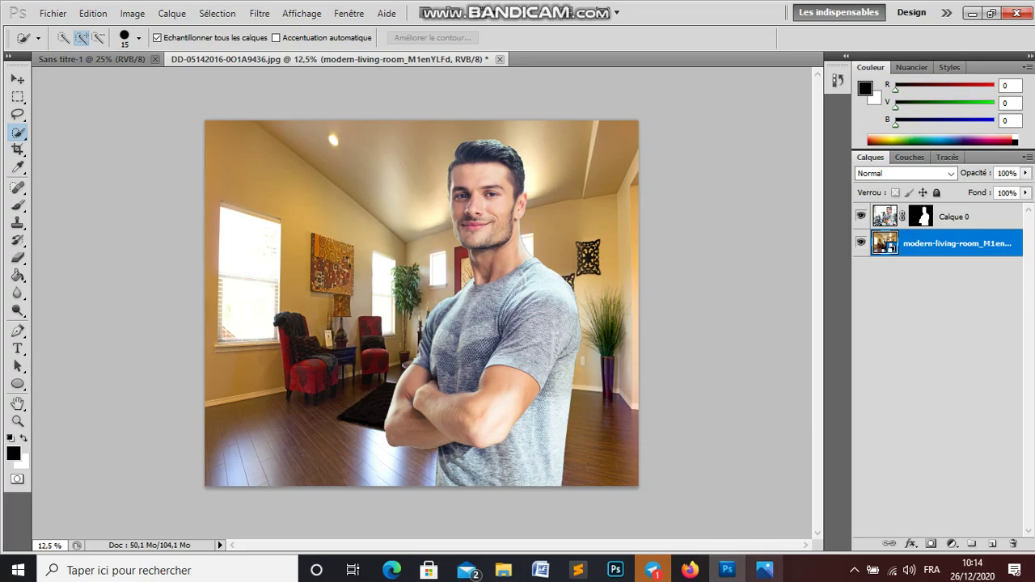
Look at the original gym photo in the Photos viewer, then close it.
click(764, 570)
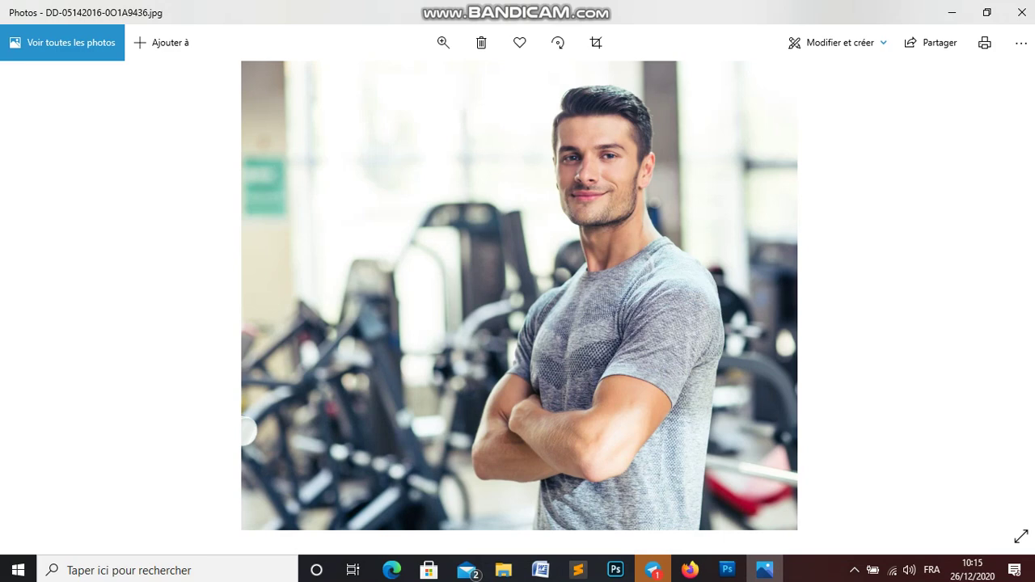
click(1020, 12)
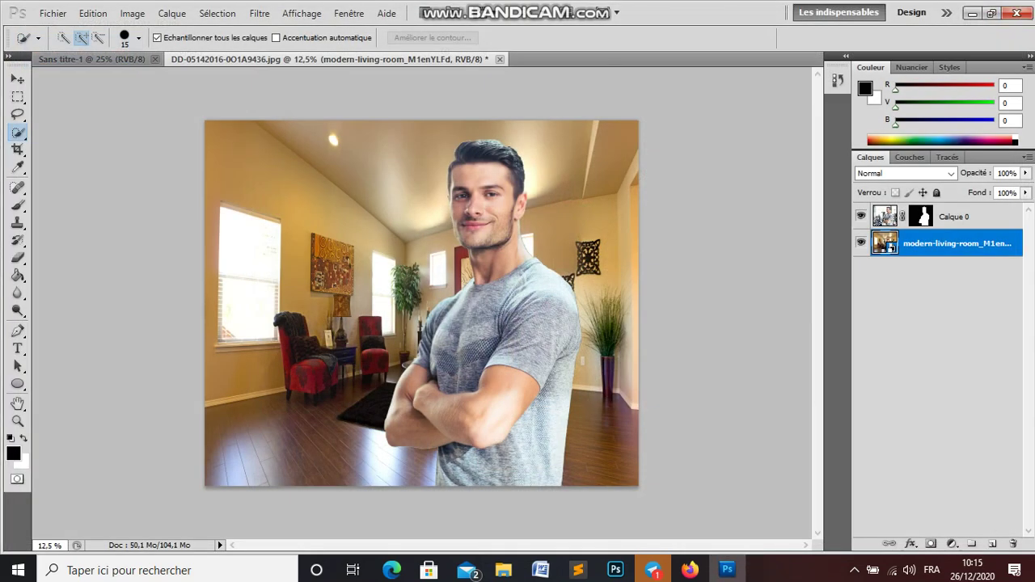
Close the composite and the blank untitled document without saving.
click(500, 59)
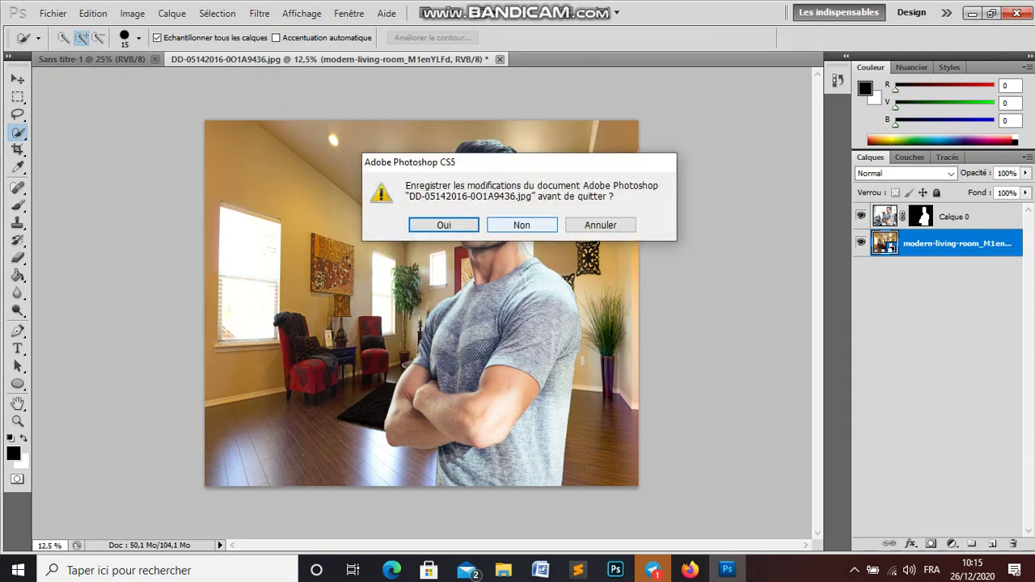
click(522, 225)
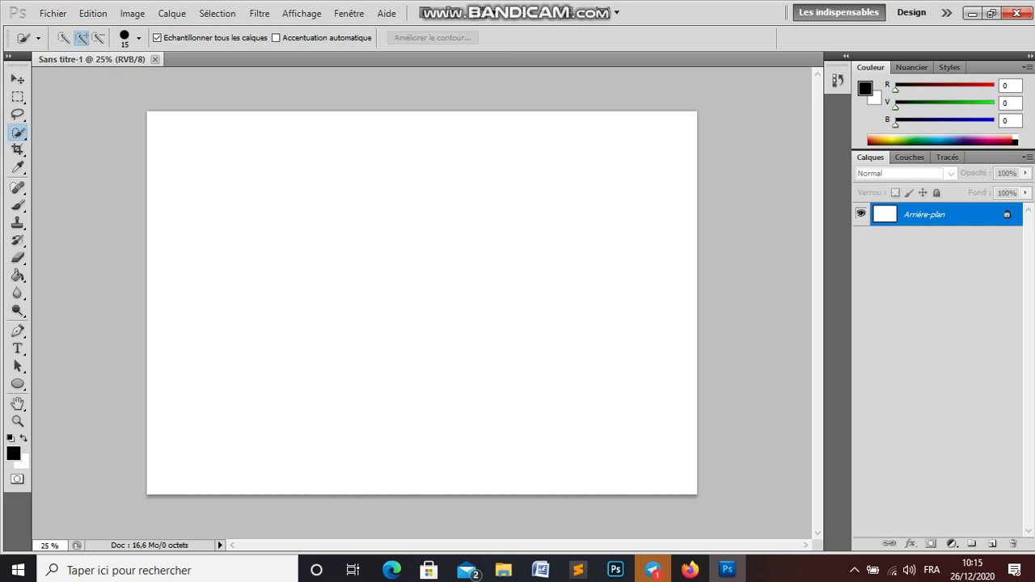
click(154, 59)
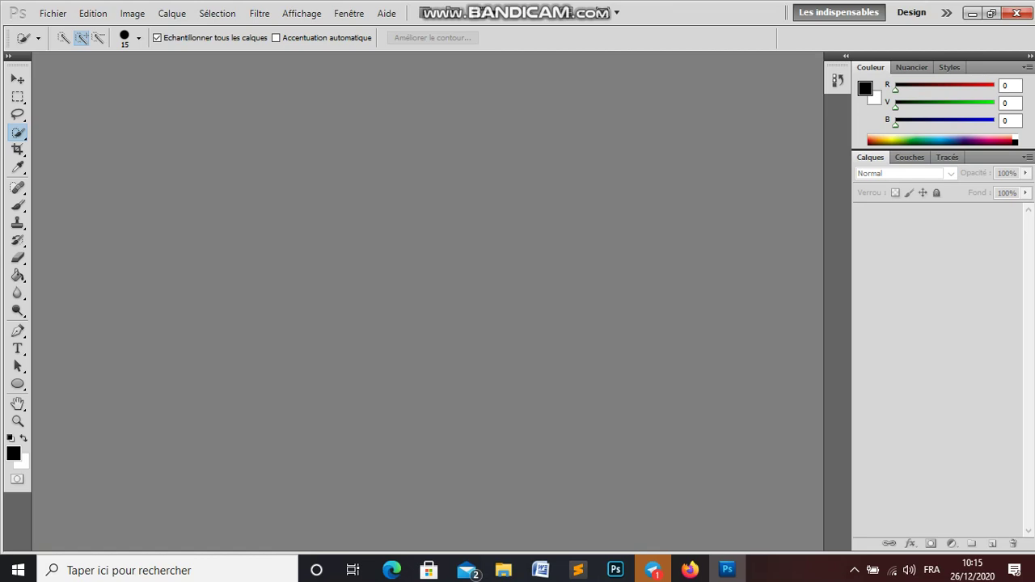
Open the gym photo DD-05142016-0O1A9436.jpg through File > Open.
key(alt)
key(Return)
key(Down)
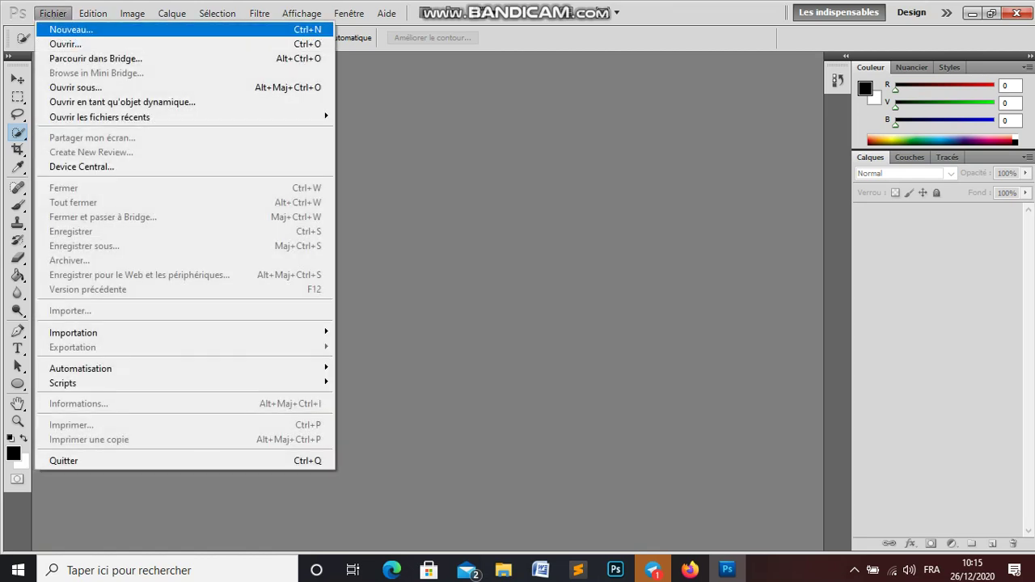
key(Down)
key(Return)
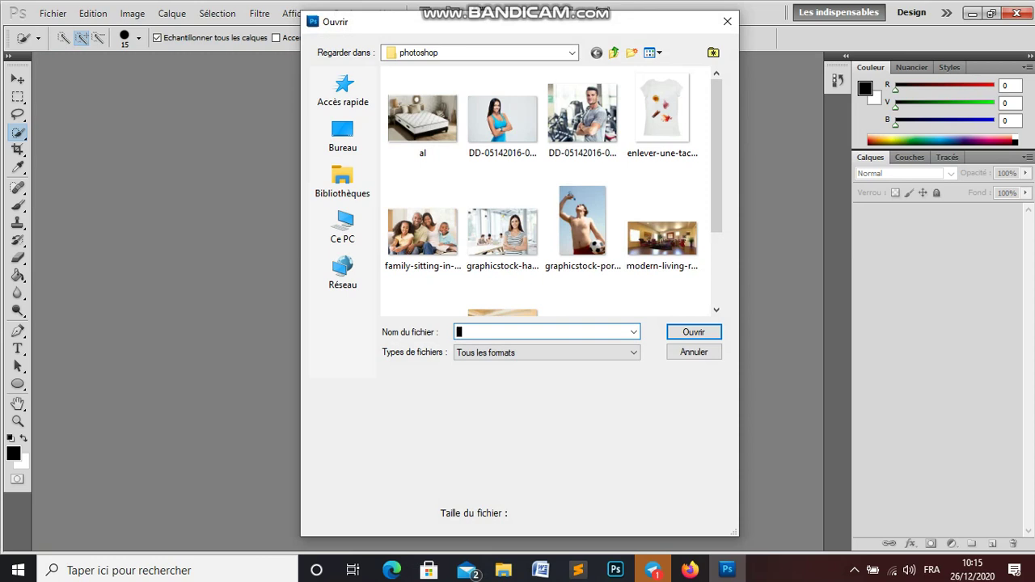
click(582, 118)
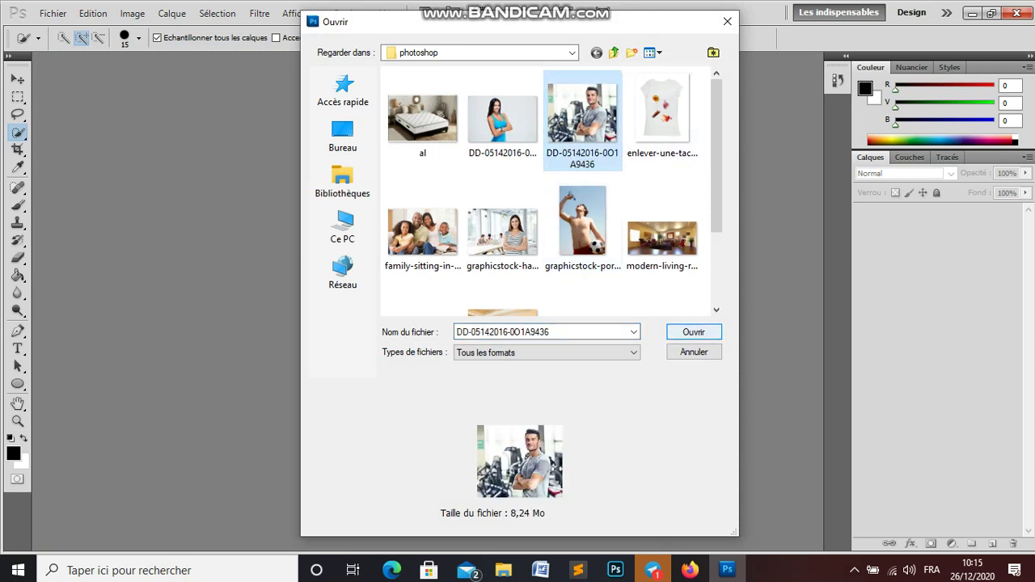
key(Return)
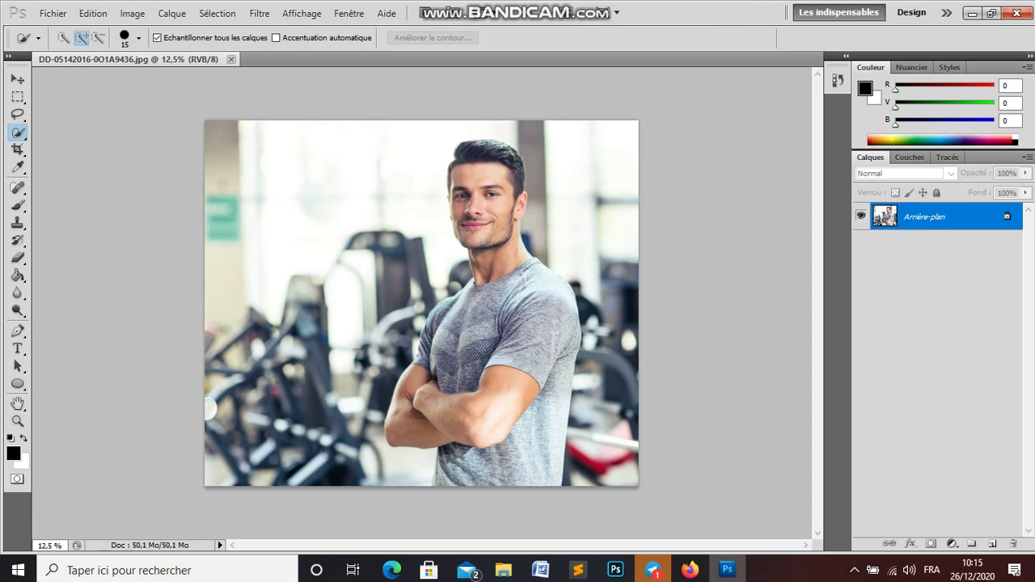
Convert the background into the editable layer Calque 0 and keep the Quick Selection tool.
double_click(924, 216)
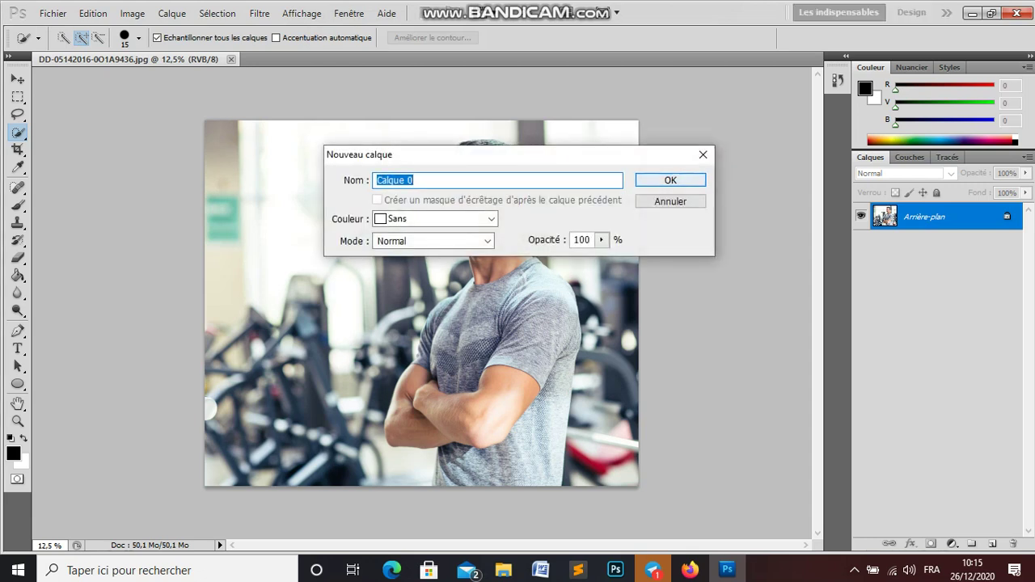
key(Return)
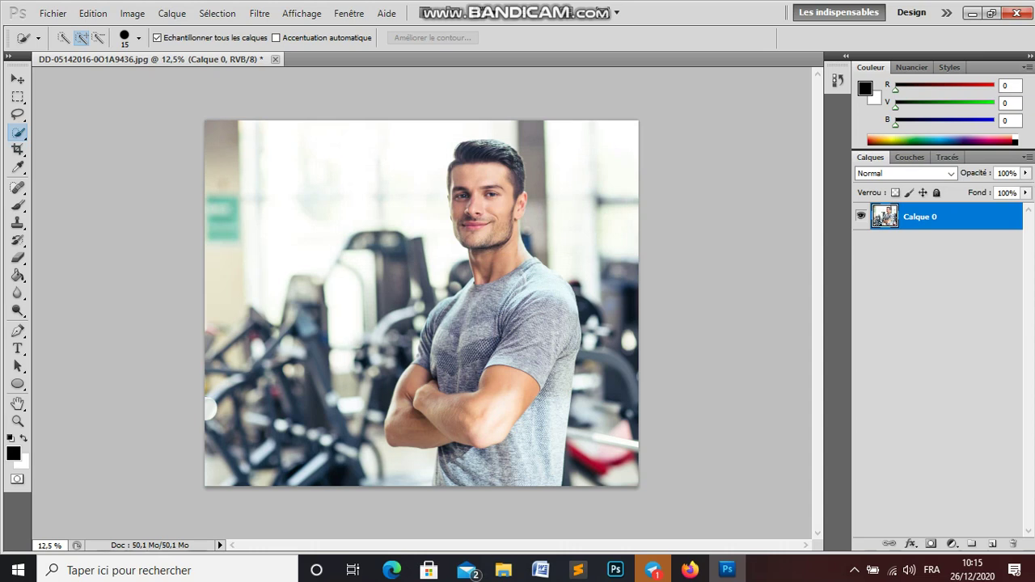
right_click(18, 132)
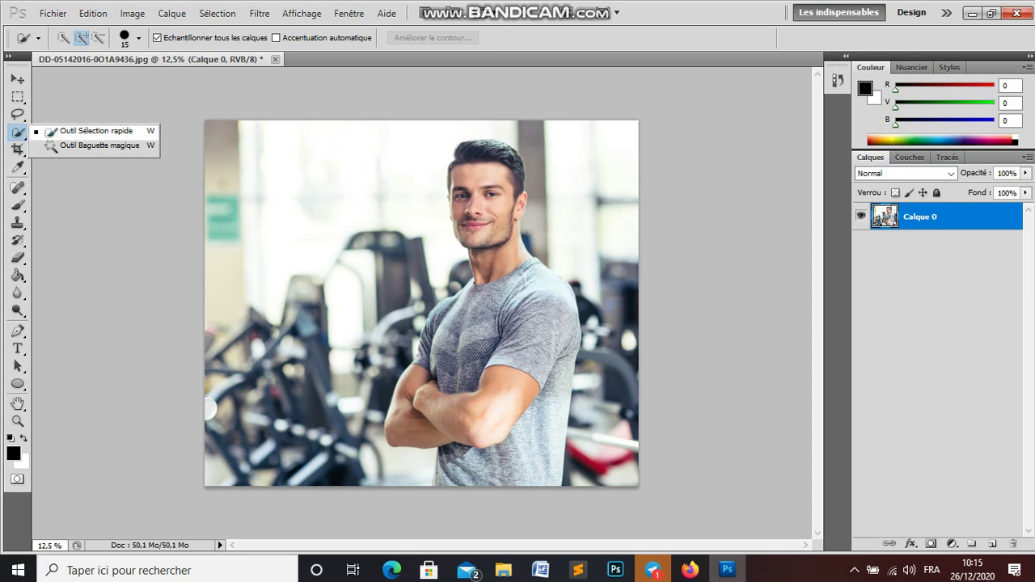
click(95, 130)
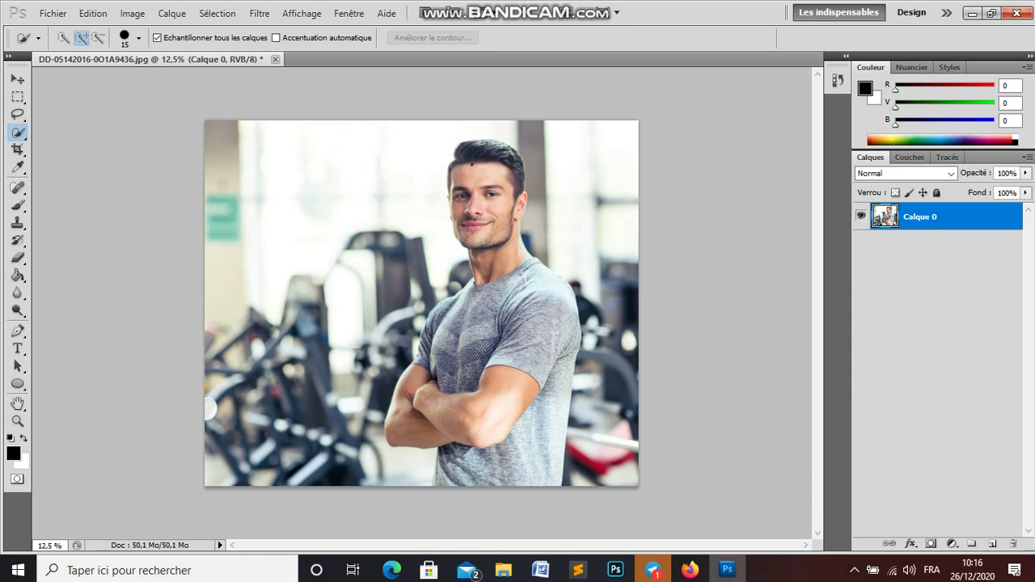
Quick-select the man's head, neck, shoulder, chest and crossed forearm.
drag(472, 164, 486, 194)
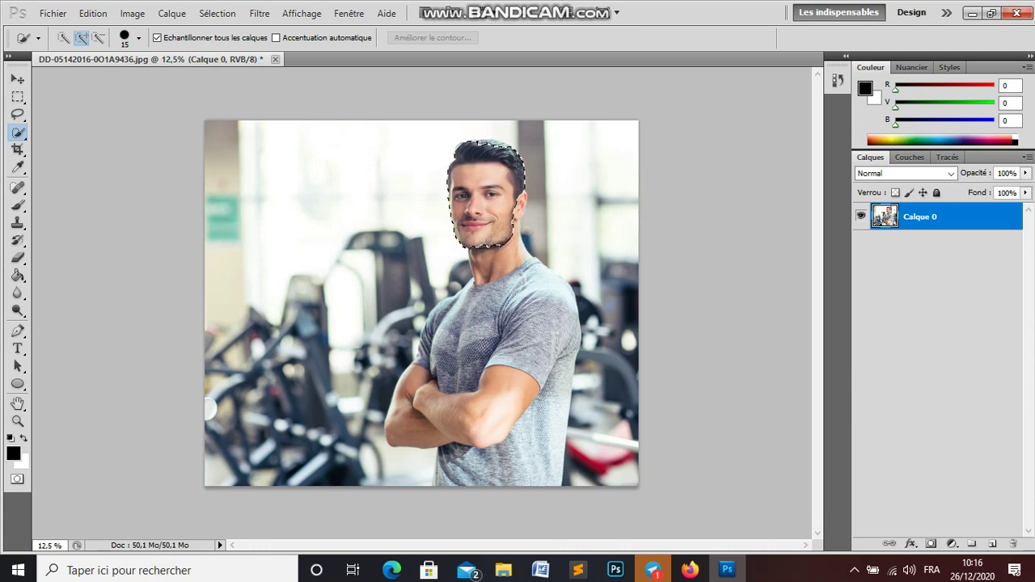
drag(497, 244, 477, 441)
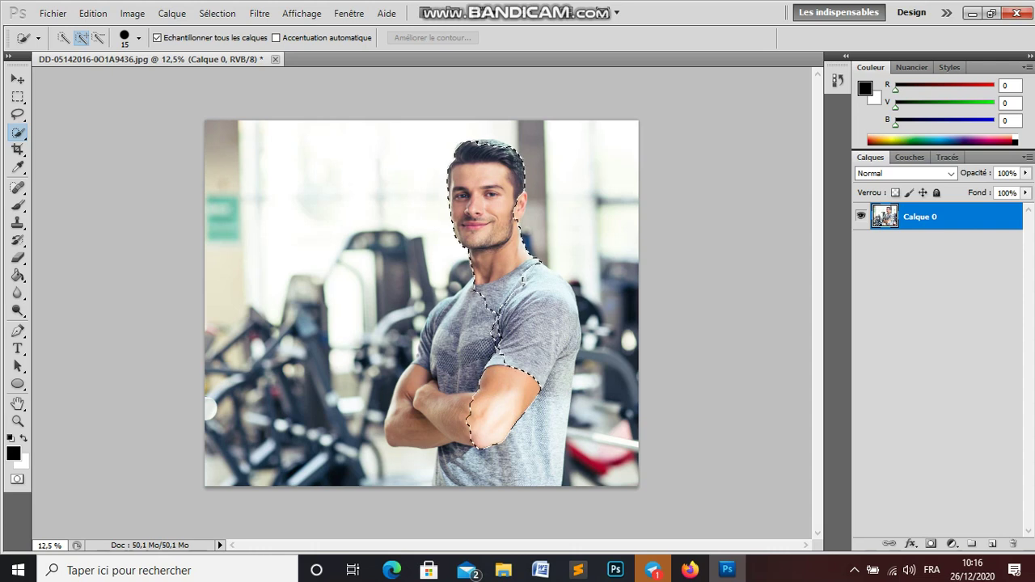
drag(475, 441, 485, 451)
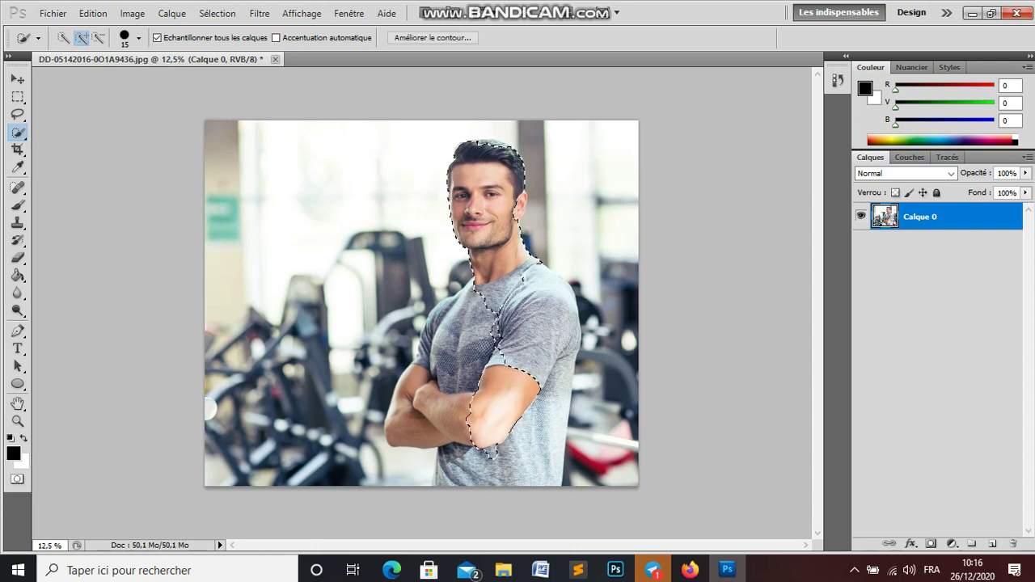
drag(457, 348, 437, 417)
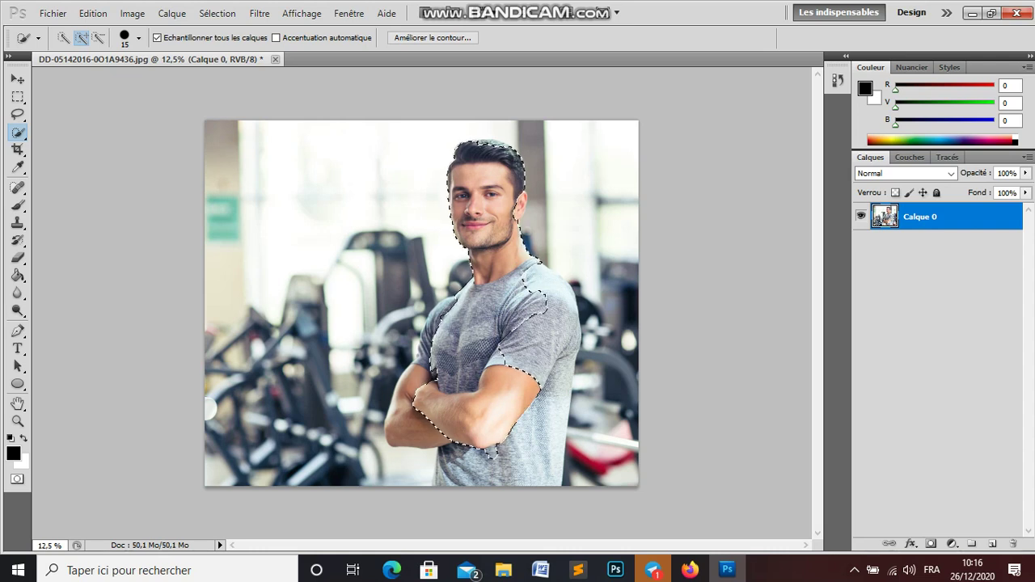
Extend the selection over the right shoulder, crossed hand and torso down to the bottom edge.
mouse_move(540, 306)
mouse_down()
mouse_move(518, 333)
mouse_move(570, 304)
mouse_up()
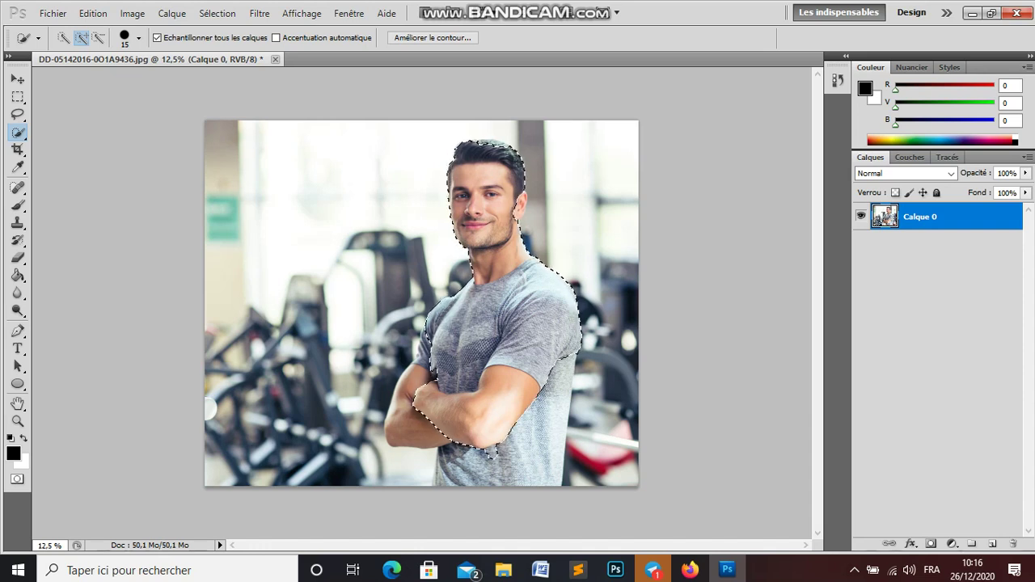
drag(432, 422, 396, 437)
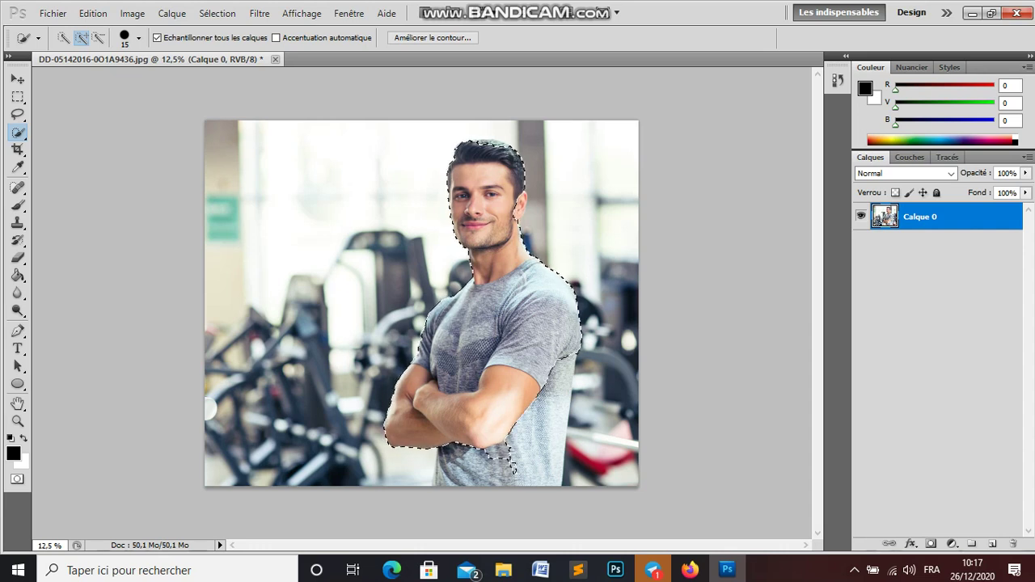
drag(509, 432, 553, 477)
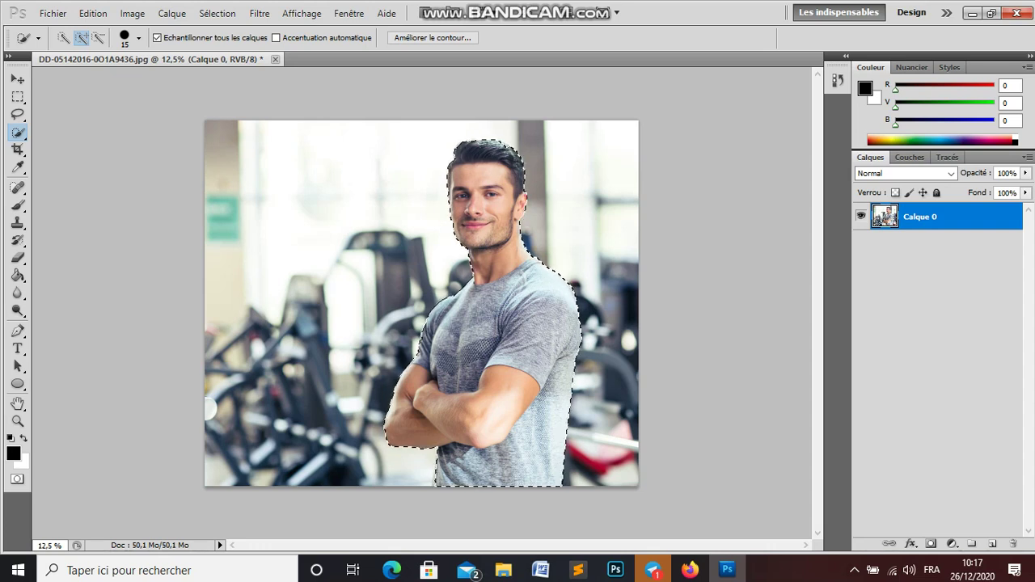
key(ctrl+plus)
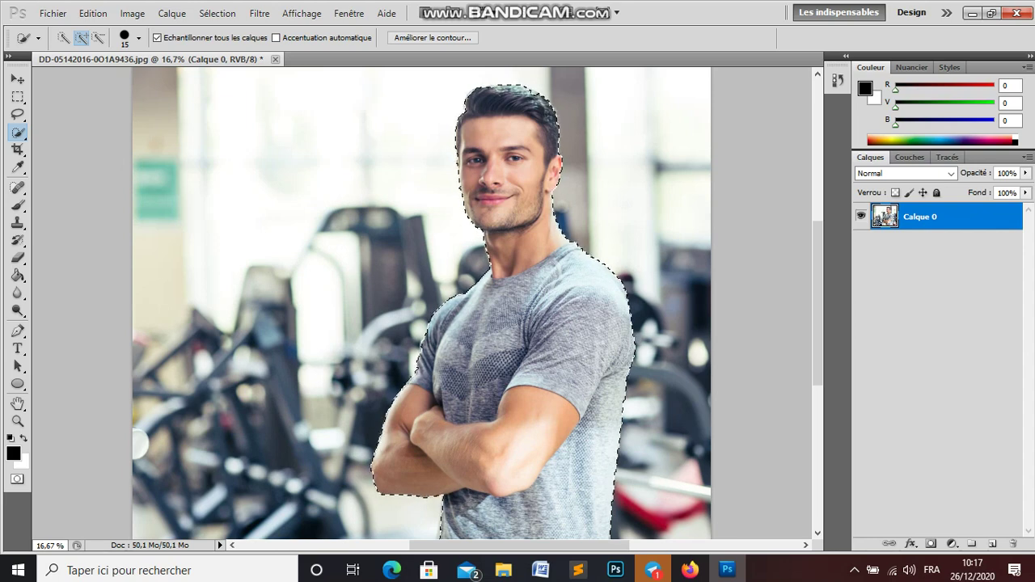
key(ctrl+minus)
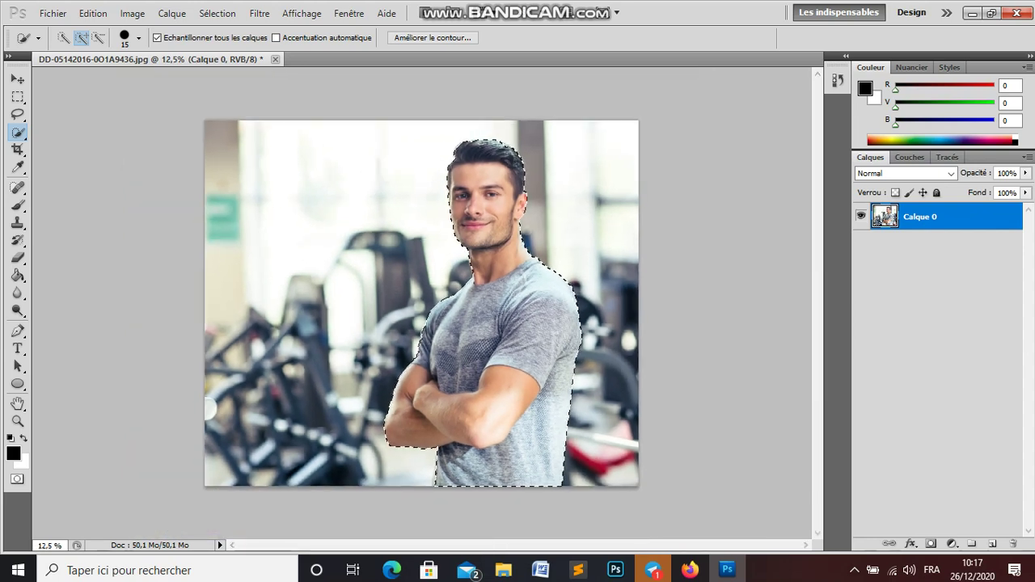
key(ctrl+plus)
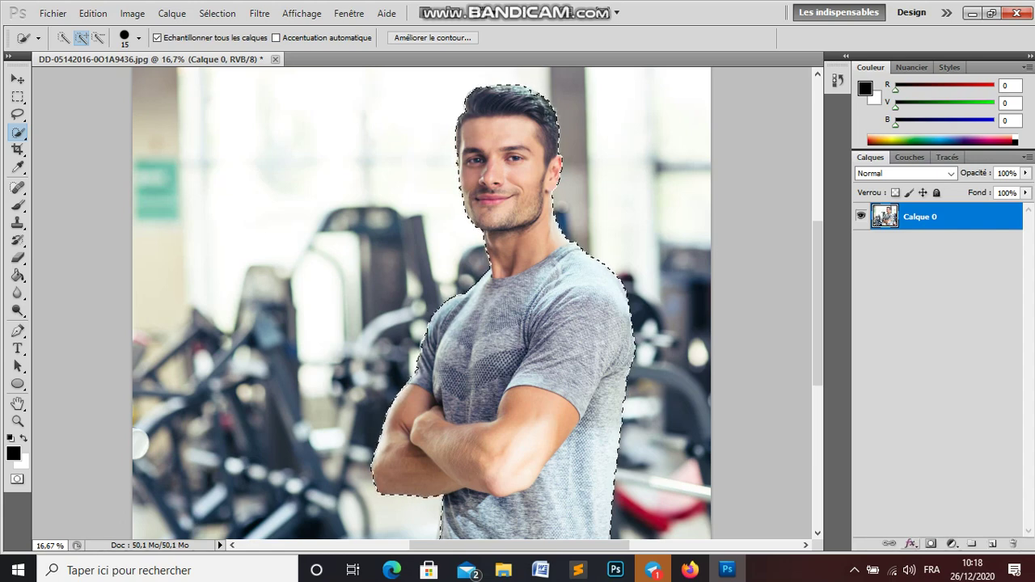
Mask Calque 0 from the selection, test-inverting the mask twice with Ctrl+I.
click(930, 543)
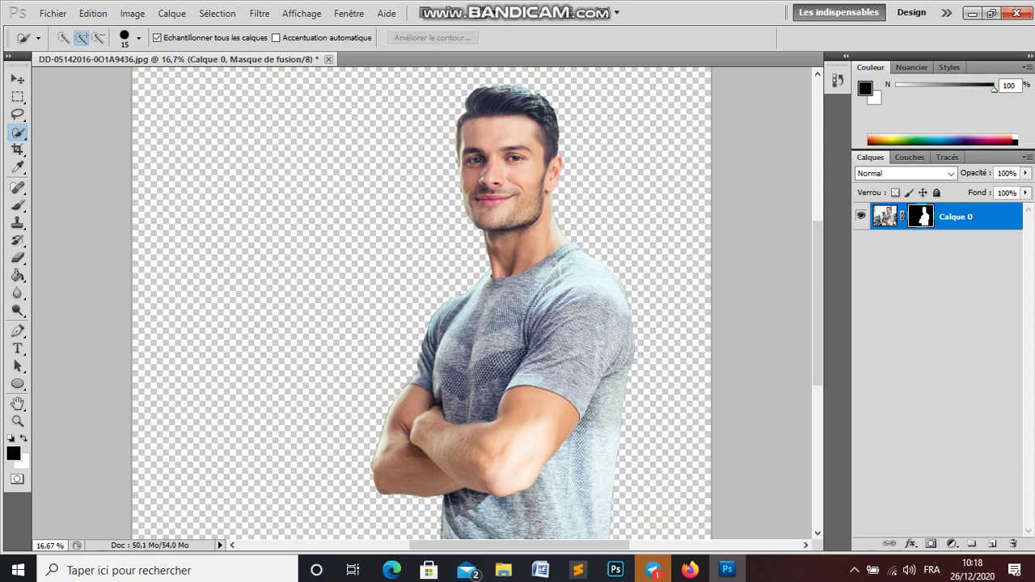
key(ctrl+i)
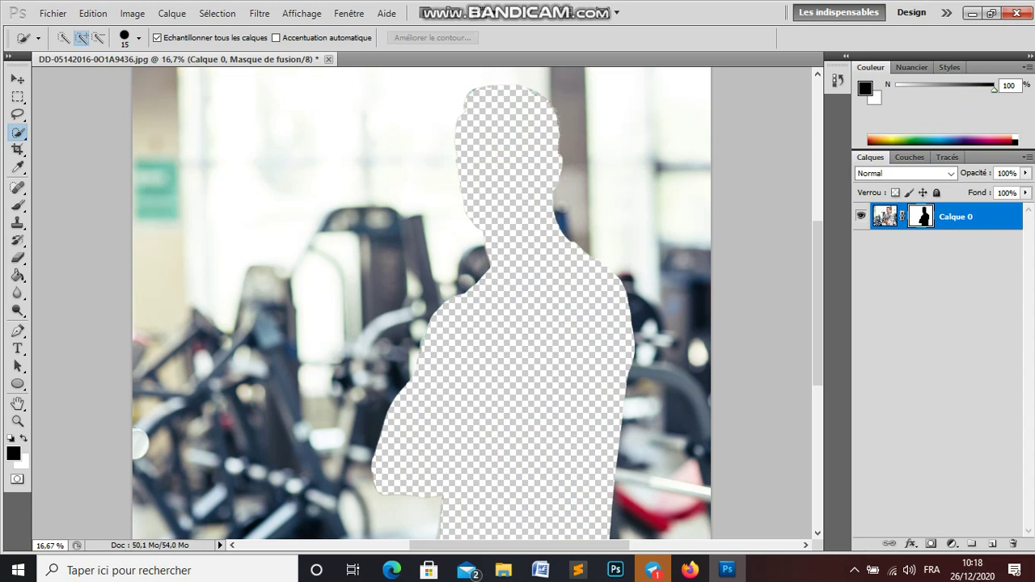
key(ctrl+i)
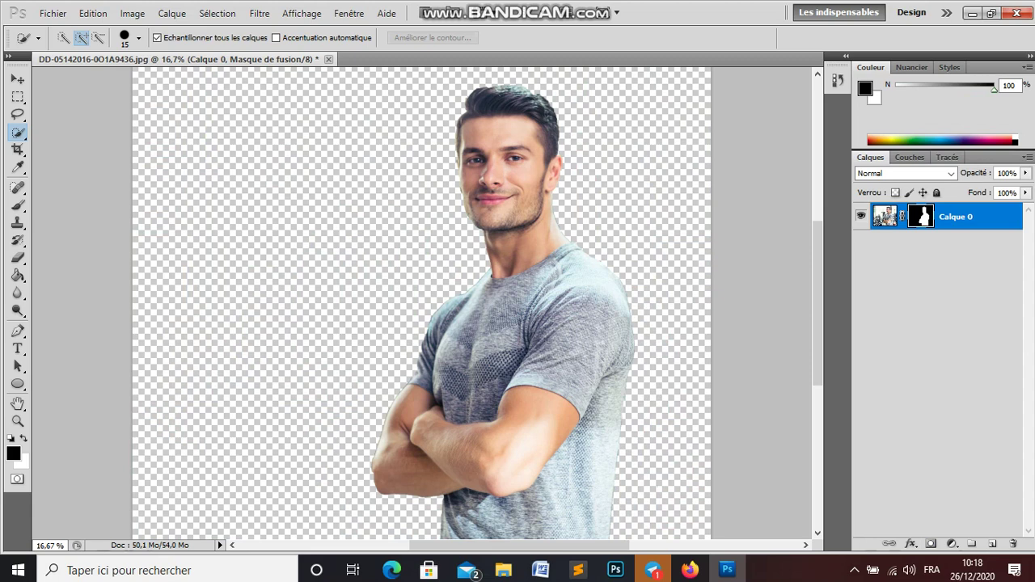
click(938, 364)
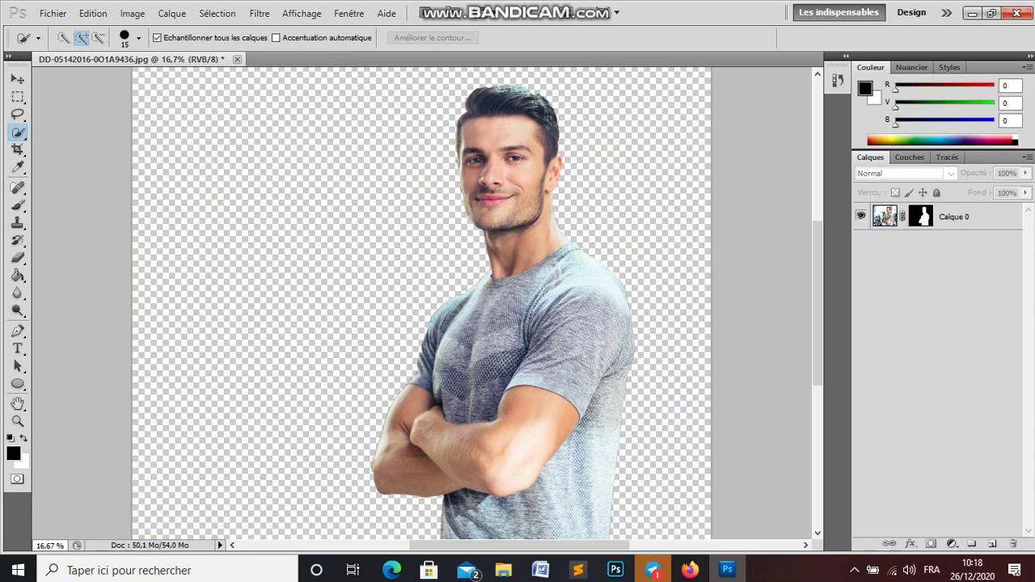
Place modern-living-room_M1enYLFd into the document as a new layer via File > Import.
click(53, 13)
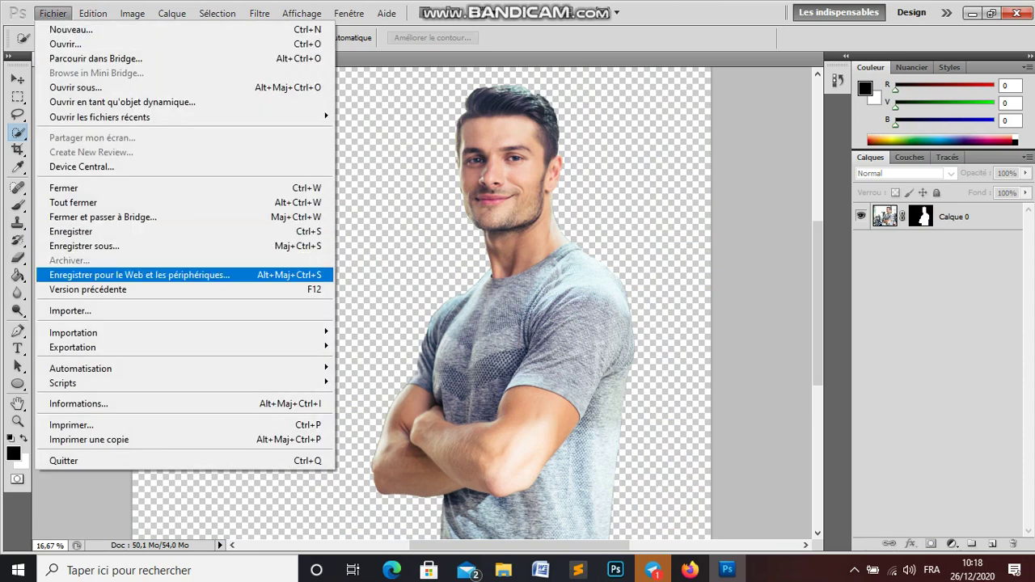
click(73, 311)
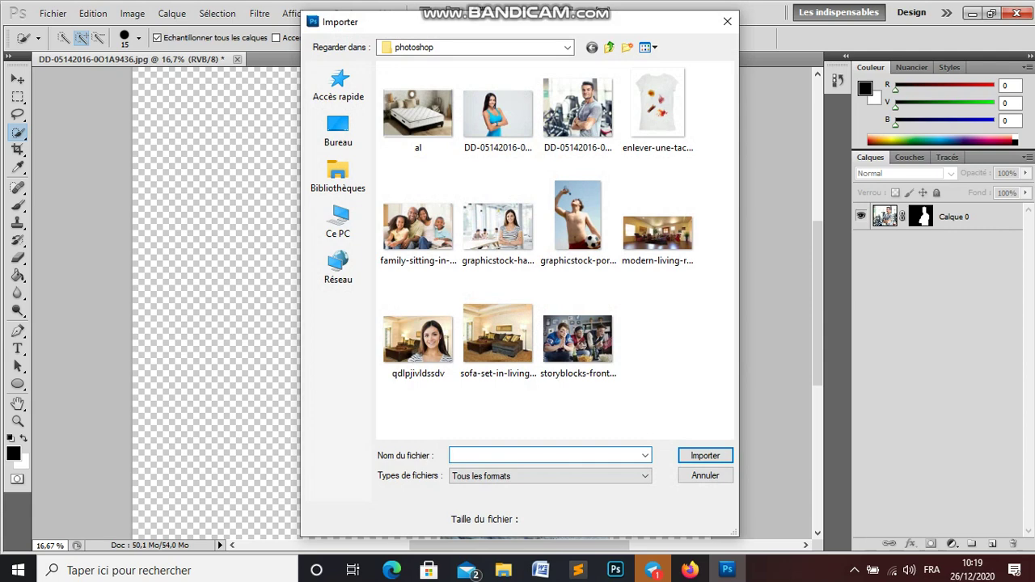
click(658, 230)
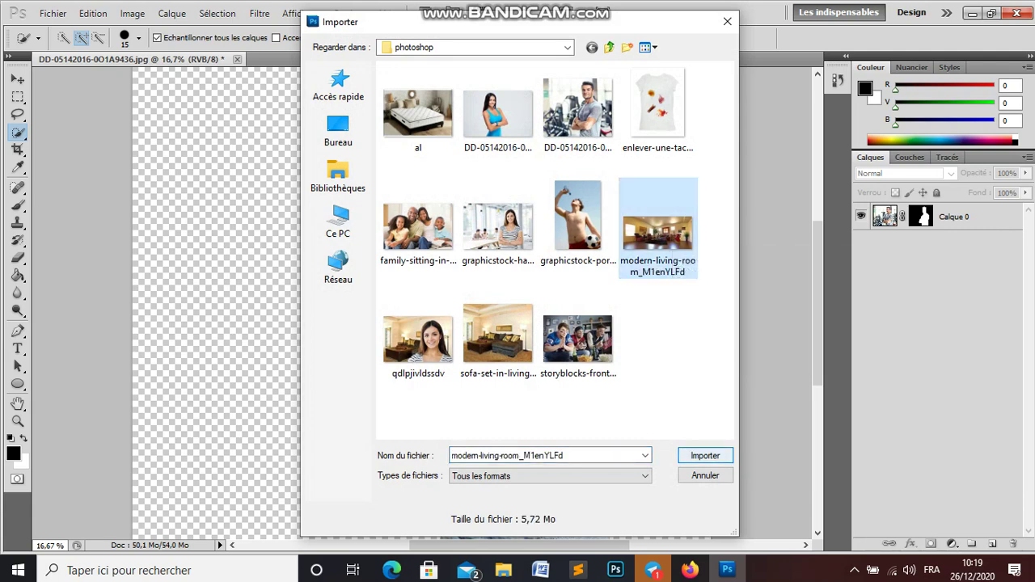
key(Return)
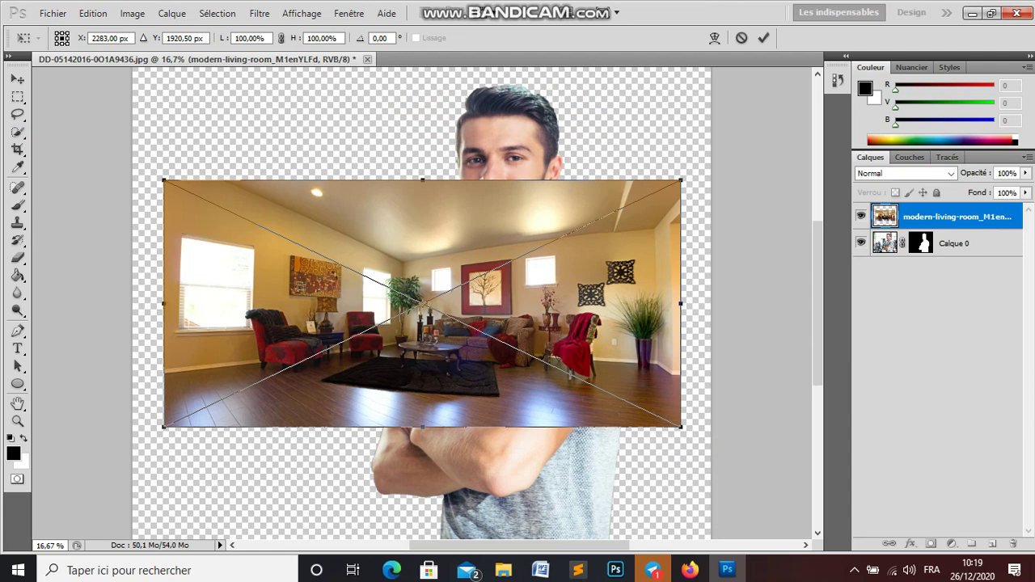
Stretch the living-room layer to fill the canvas, about 111.82% by 197.02%, and commit.
drag(422, 180, 422, 68)
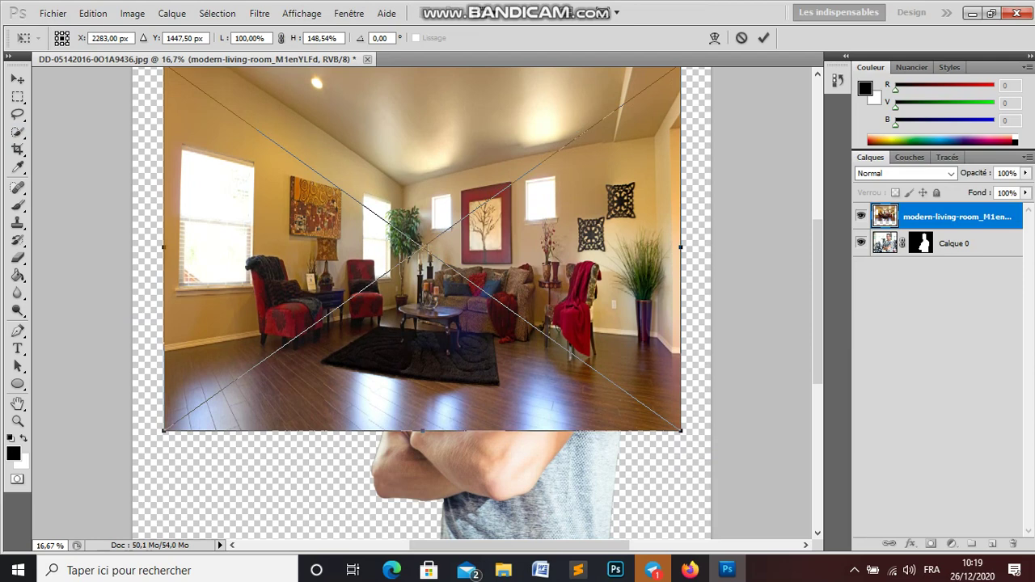
drag(680, 246, 711, 246)
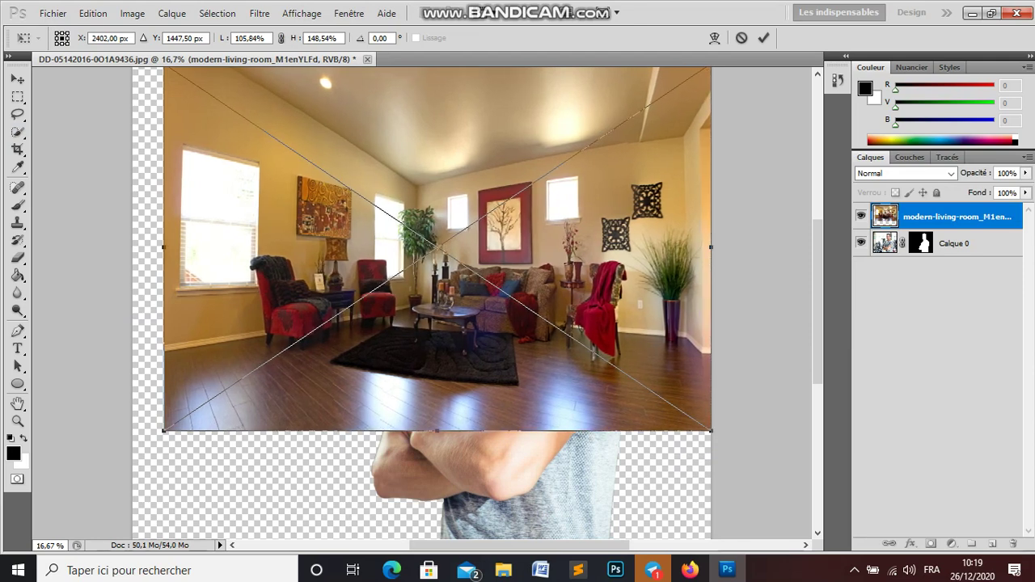
drag(436, 430, 437, 537)
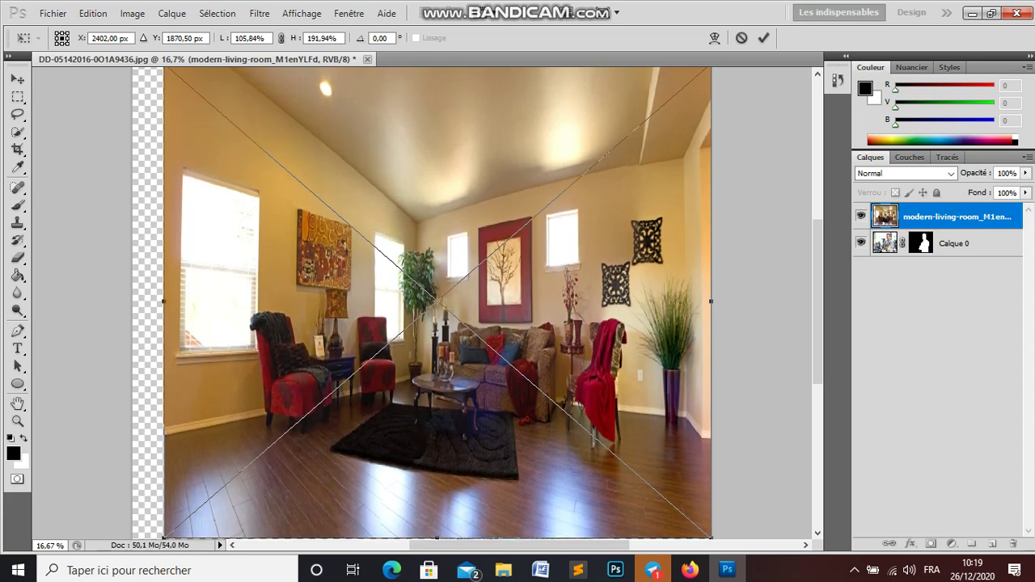
drag(163, 301, 133, 300)
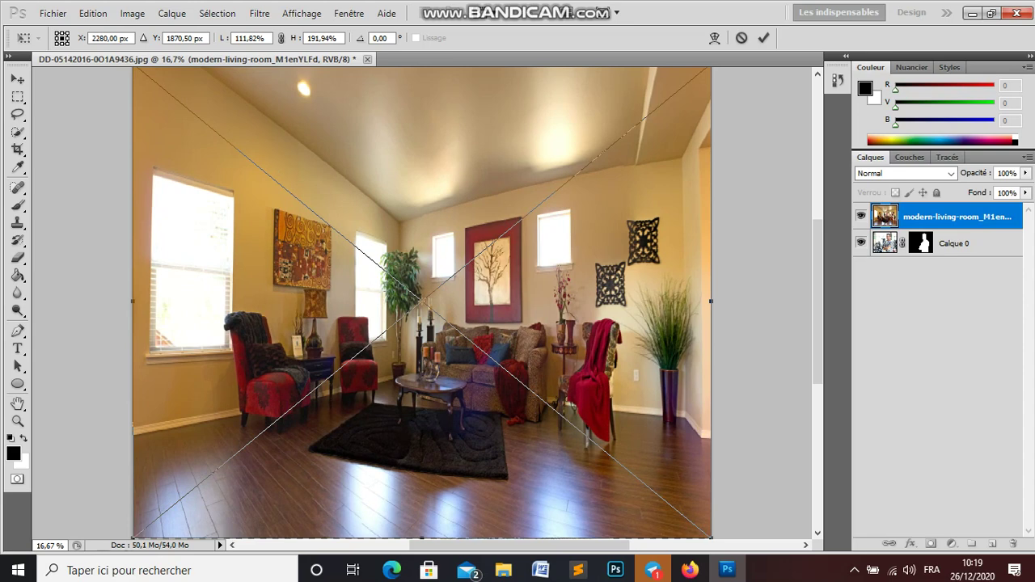
key(ctrl+plus)
key(ctrl+minus)
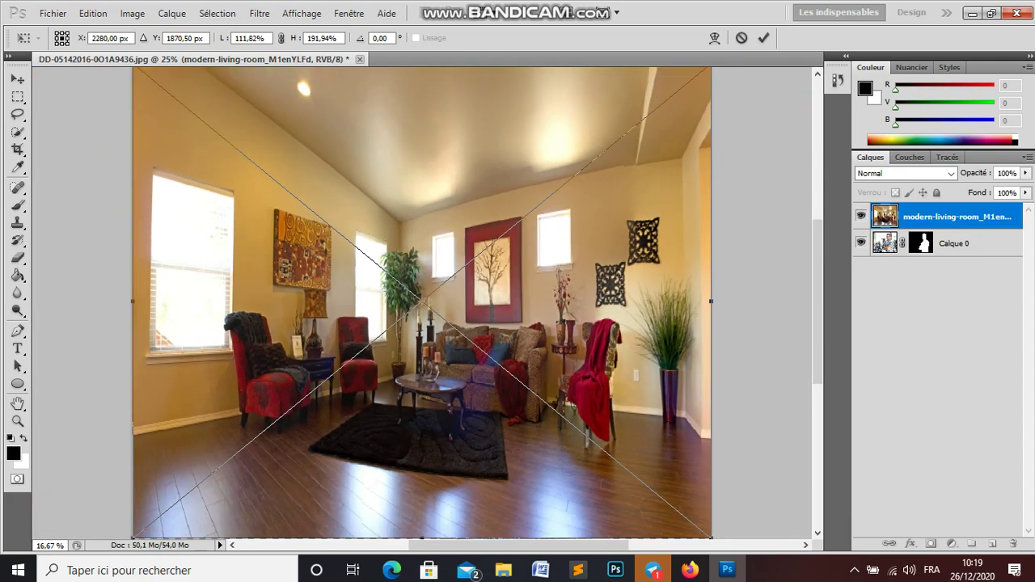
key(ctrl+minus)
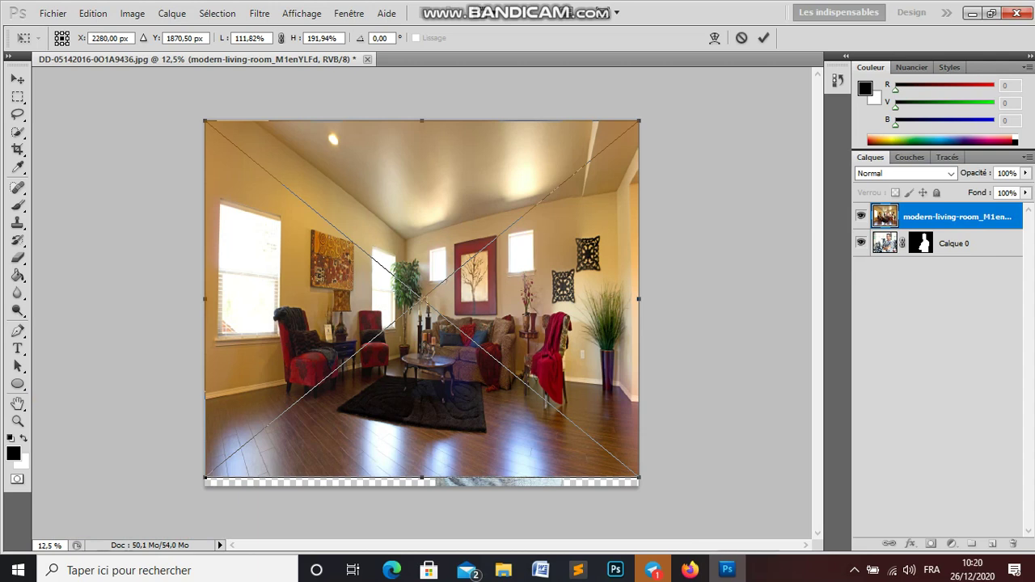
drag(422, 477, 421, 485)
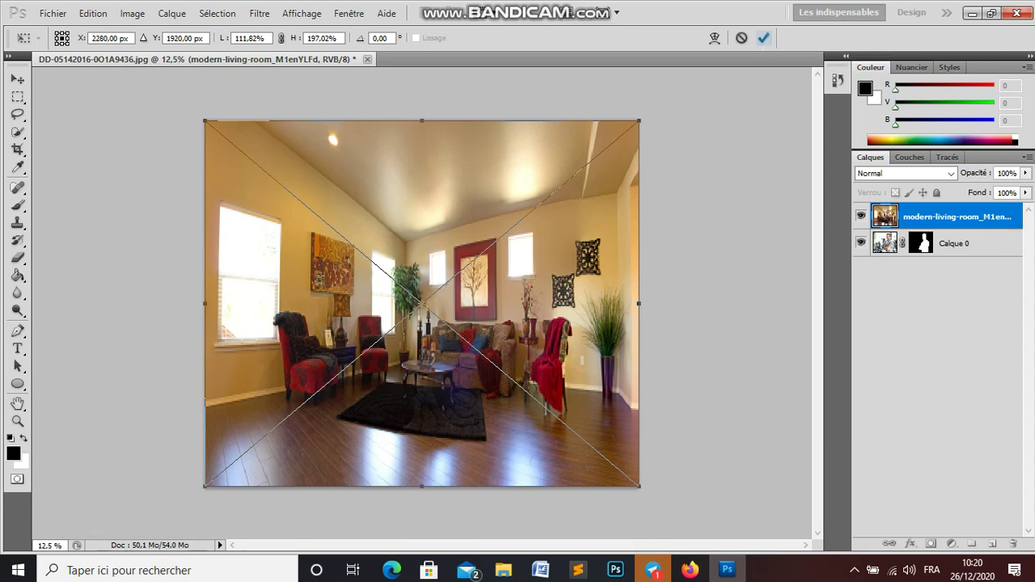
click(763, 38)
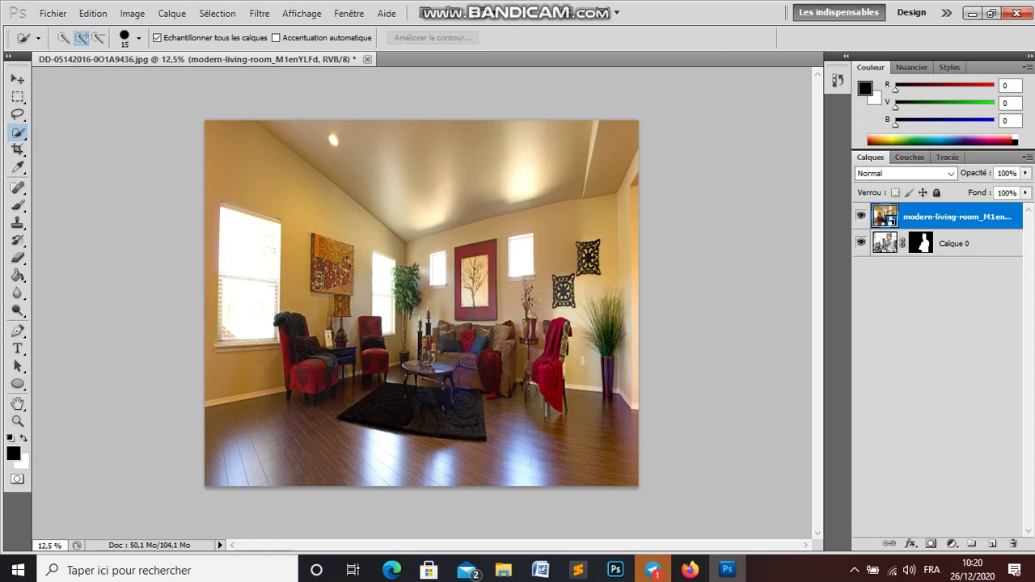
Move the modern-living-room layer below Calque 0 so the man stands in front of the room.
mouse_move(954, 217)
mouse_down()
mouse_move(954, 278)
mouse_move(954, 267)
mouse_up()
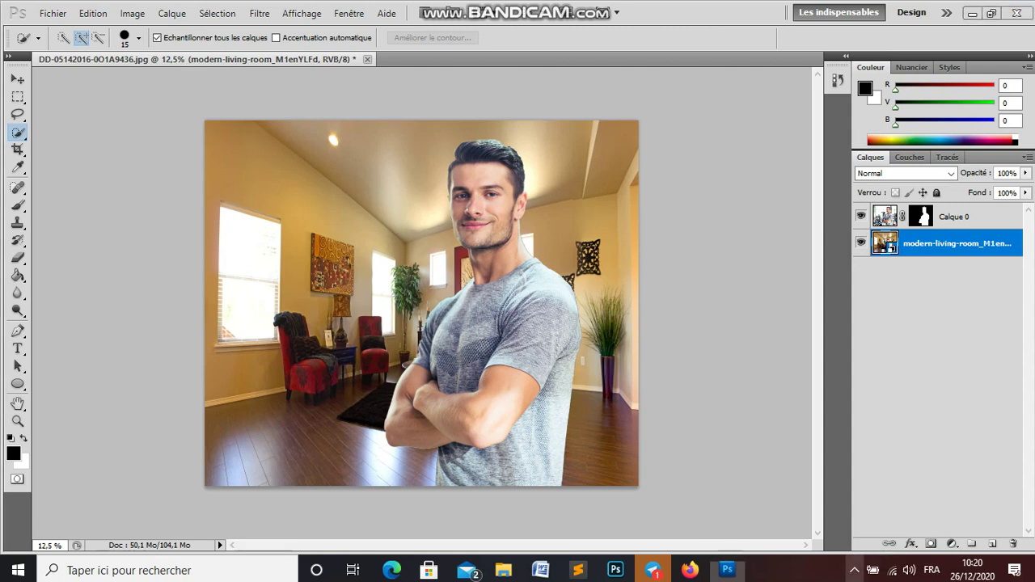
Show the hidden system tray icons.
click(854, 570)
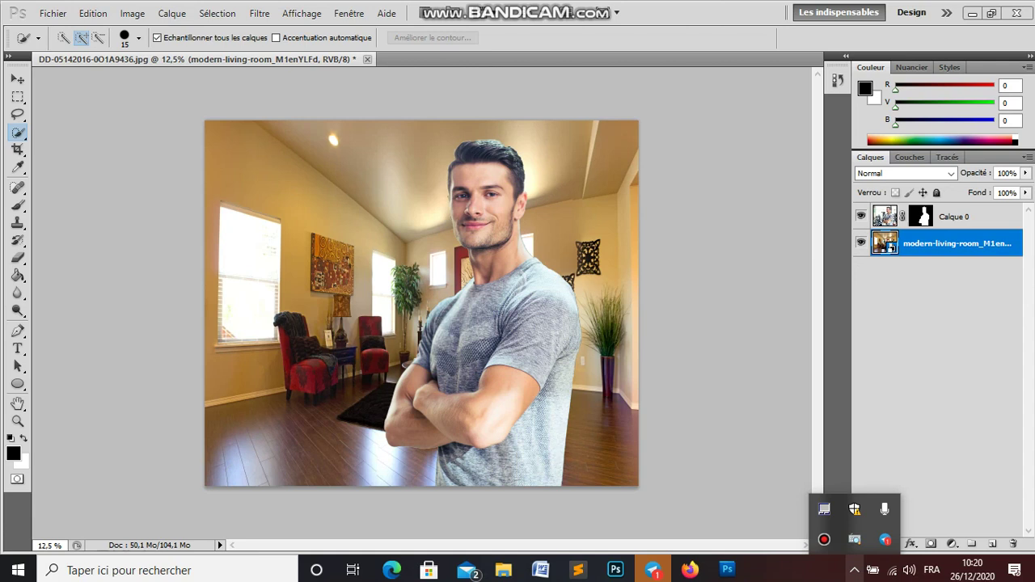